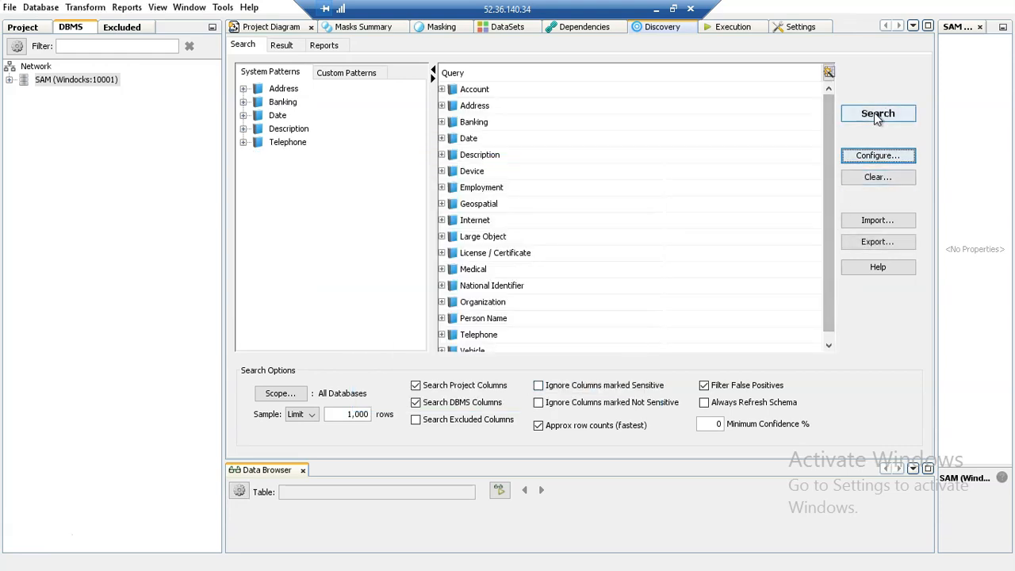
# Run the sensitive-data discovery search and move all results into the project, marking columns as sensitive and applying the proposed masks
pyautogui.click(877, 115)
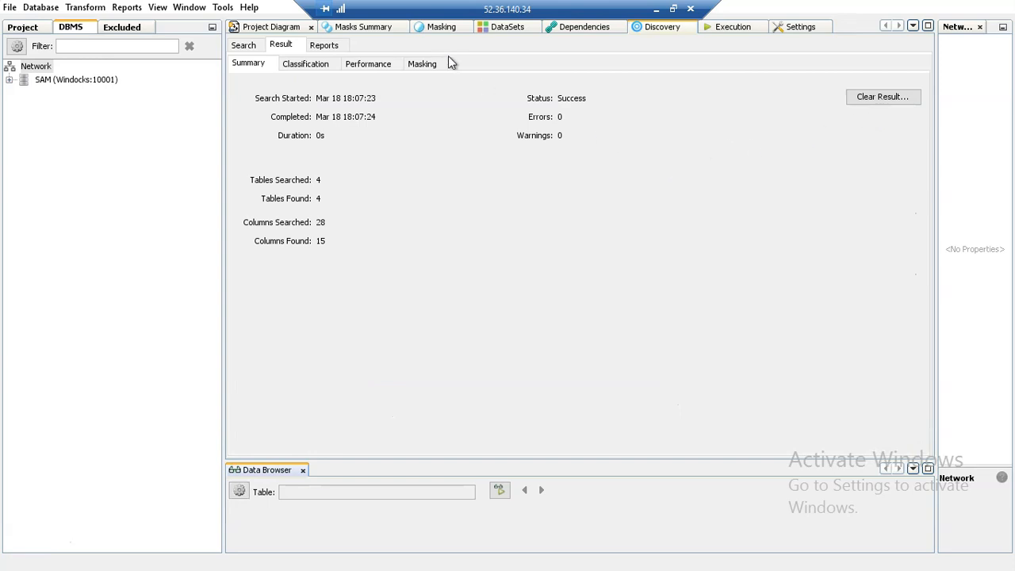
pyautogui.click(426, 65)
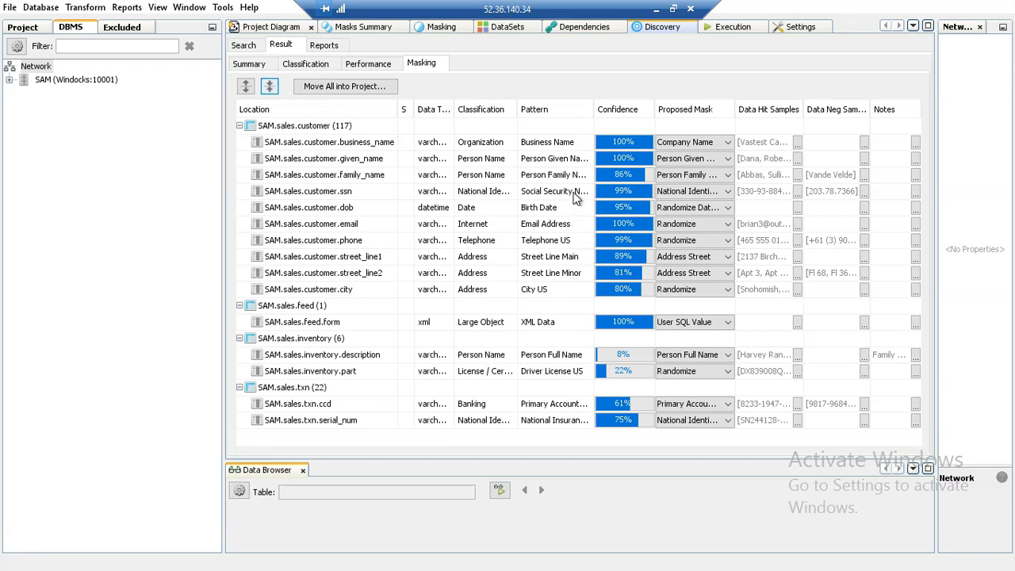
pyautogui.click(354, 91)
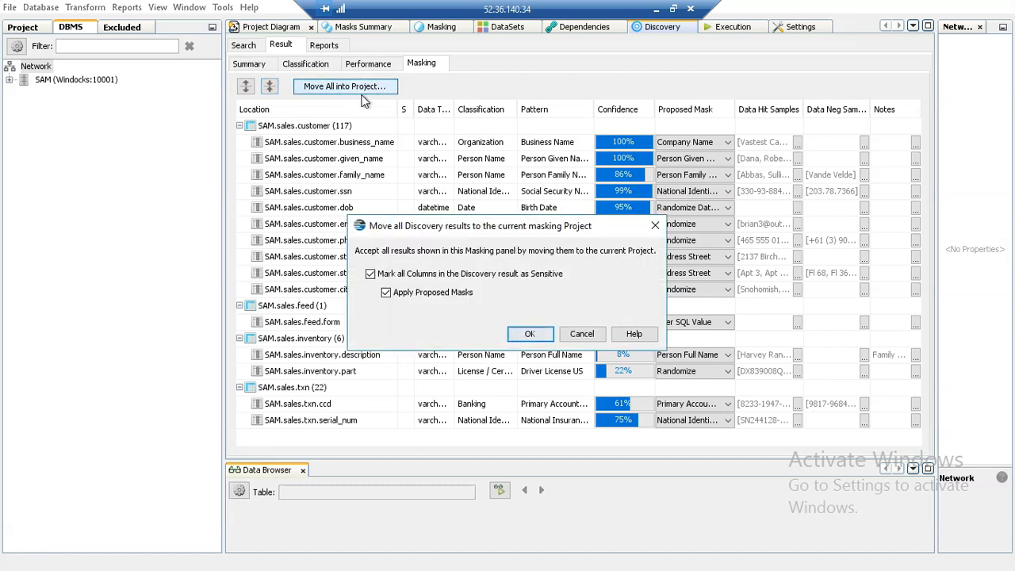
pyautogui.click(530, 335)
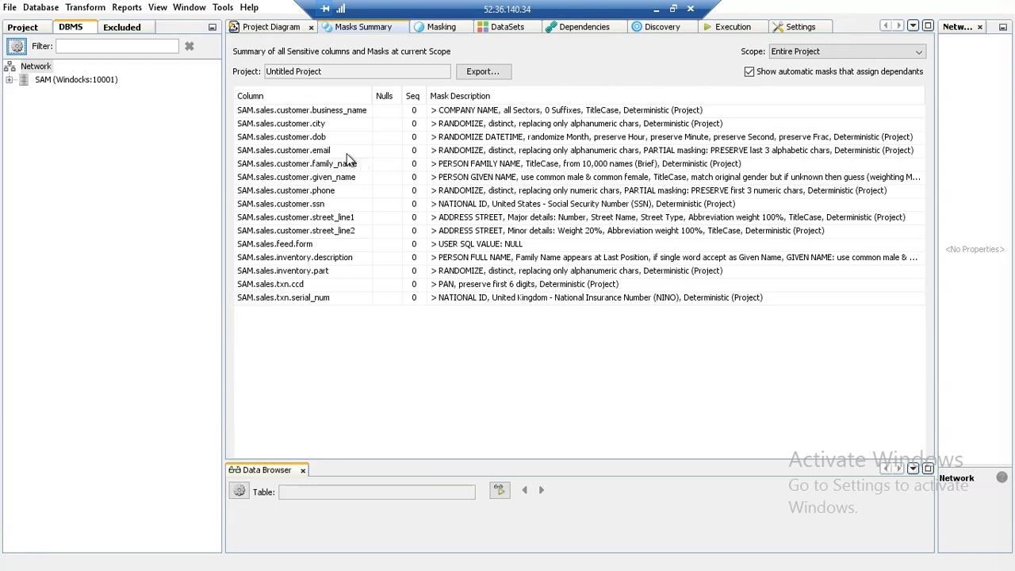
# Edit the SAM.sales.customer.email mask so its masking range covers only the part before the substring "@"
pyautogui.rightClick(309, 154)
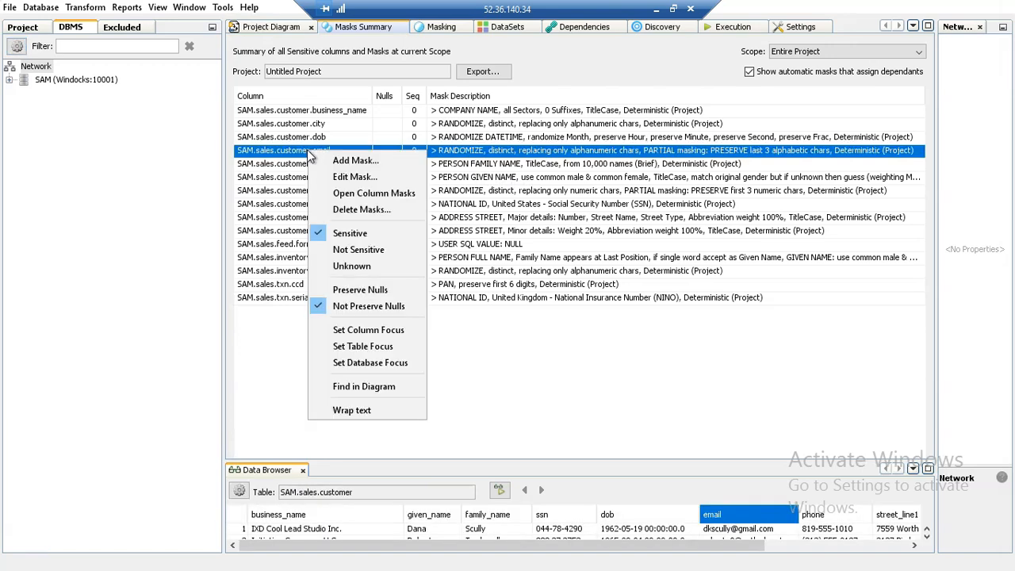
pyautogui.click(349, 176)
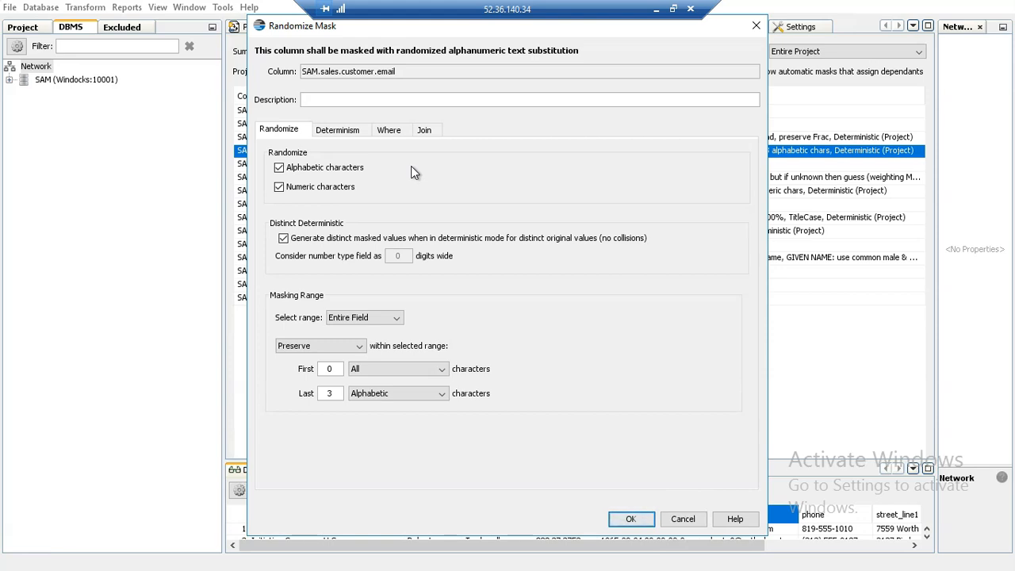
pyautogui.click(395, 319)
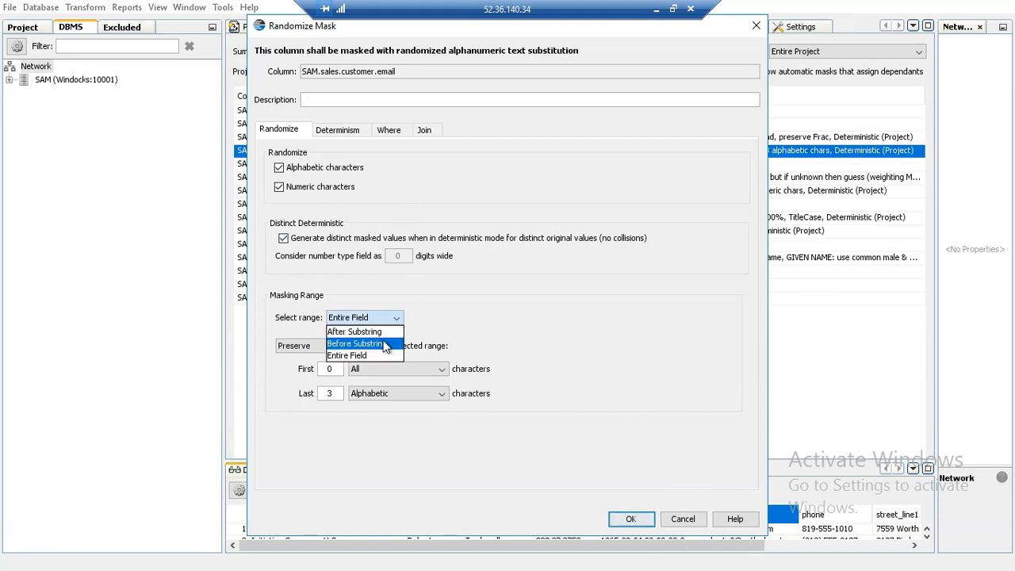
pyautogui.click(356, 343)
pyautogui.click(484, 317)
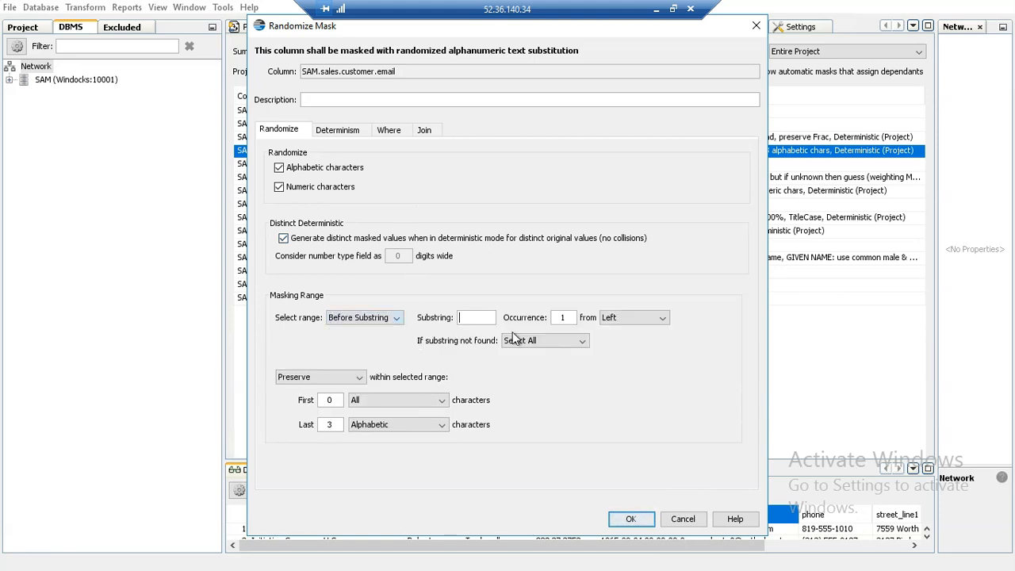
pyautogui.write('@')
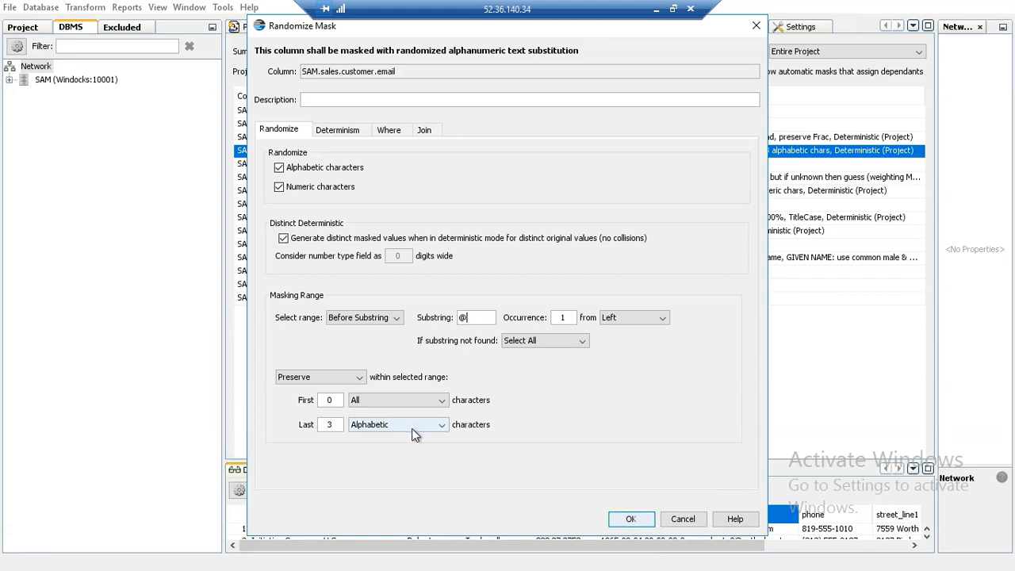
pyautogui.click(630, 519)
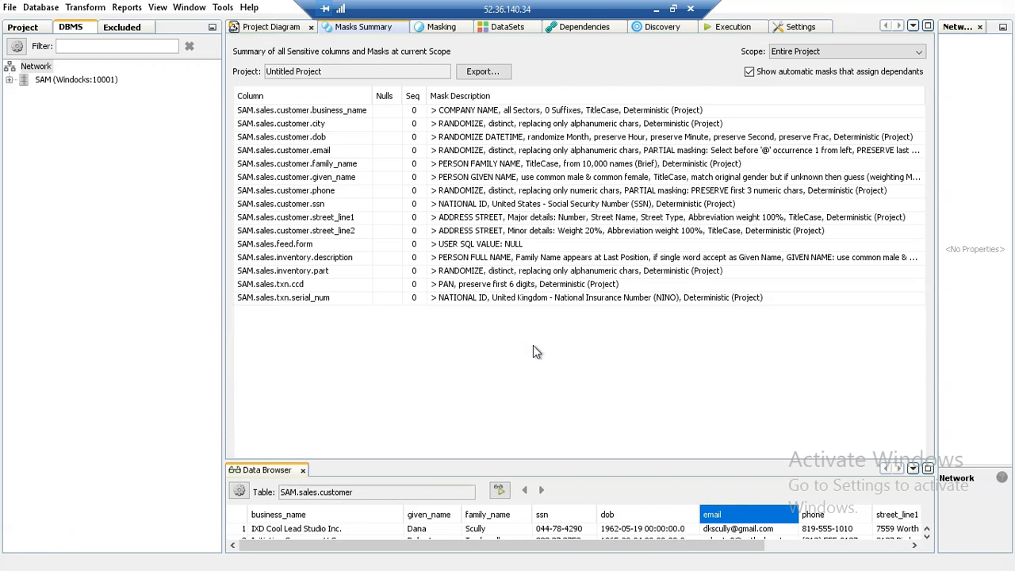
# Run the masking project on the database
pyautogui.click(729, 27)
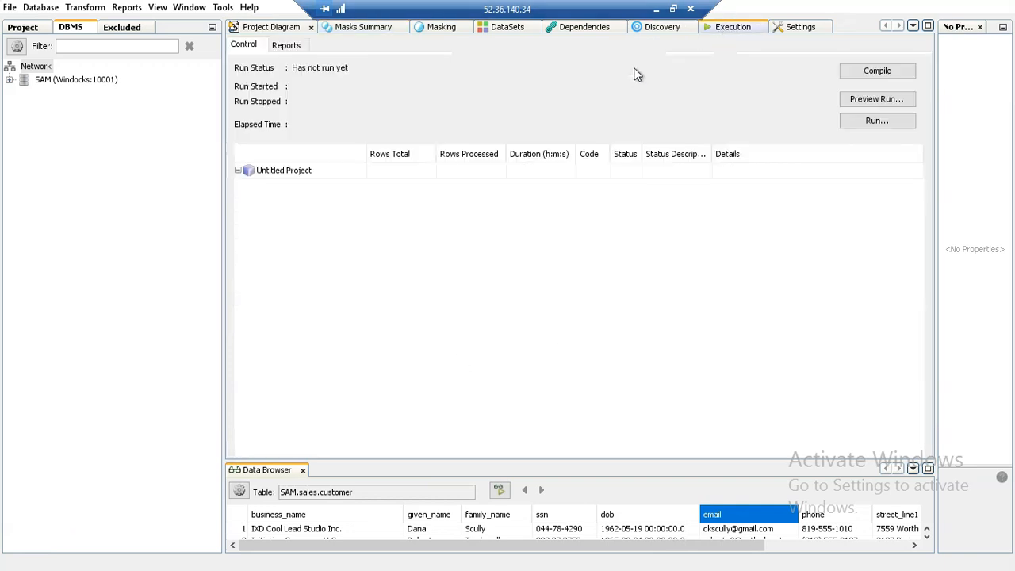
pyautogui.click(872, 121)
pyautogui.click(343, 415)
pyautogui.click(645, 462)
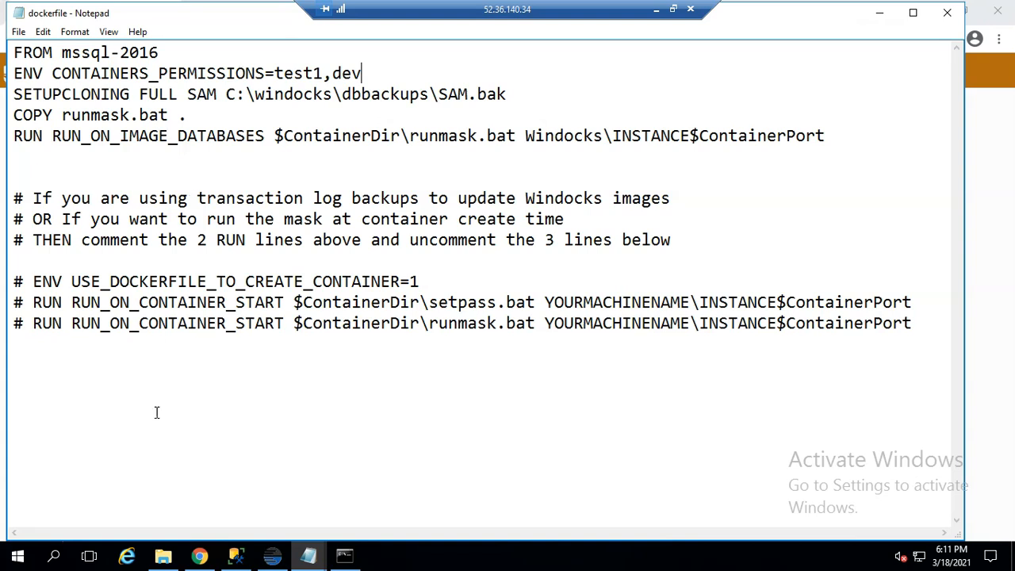
# Switch to the Windocks web page in Chrome and build an image named newmask from the dockerfile and runmask files
pyautogui.click(199, 556)
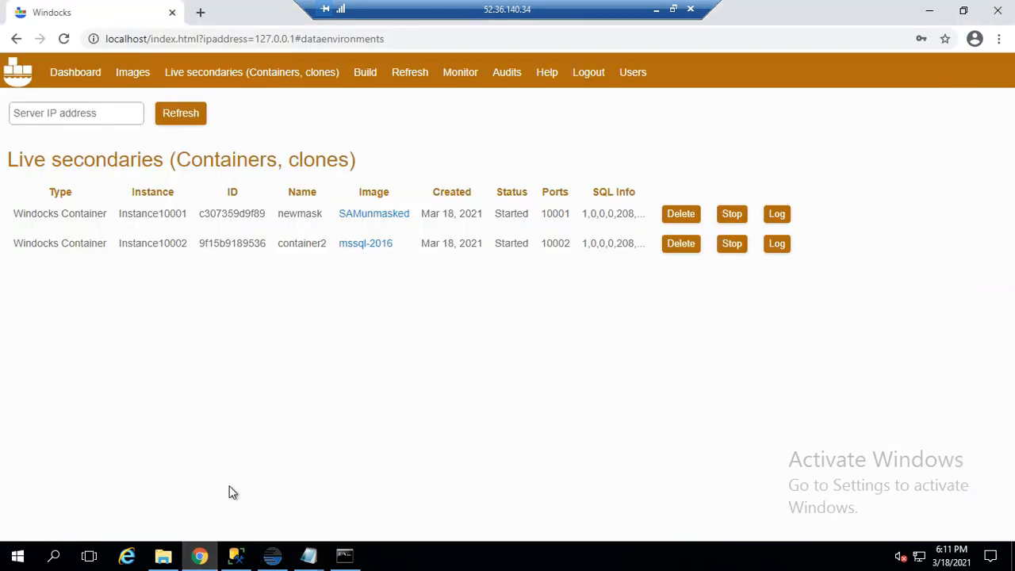
pyautogui.click(367, 75)
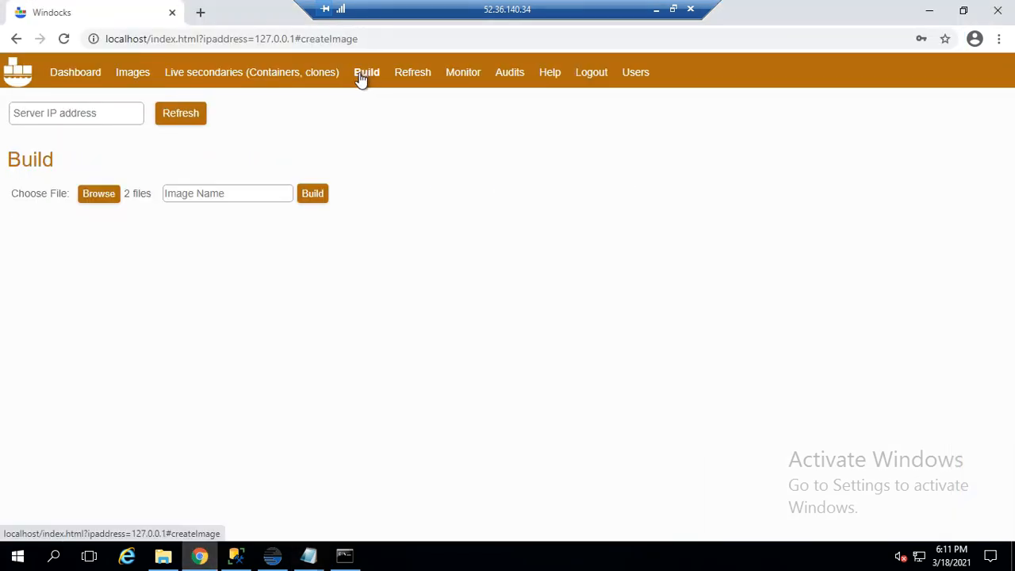
pyautogui.click(99, 193)
pyautogui.click(275, 158)
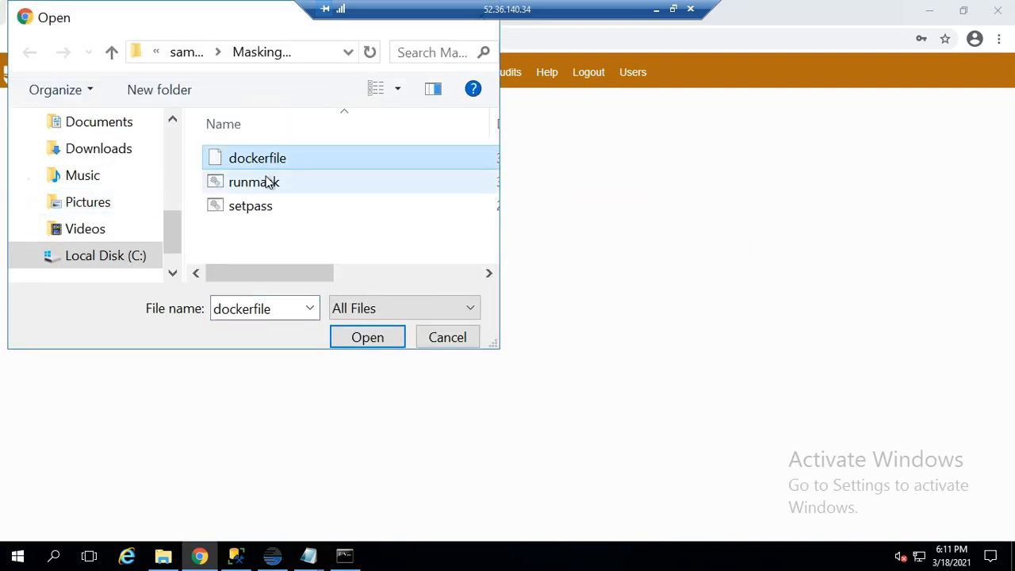
pyautogui.keyDown('ctrl'); pyautogui.click(270, 182); pyautogui.keyUp('ctrl')
pyautogui.click(367, 337)
pyautogui.click(243, 193)
pyautogui.write('newmask')
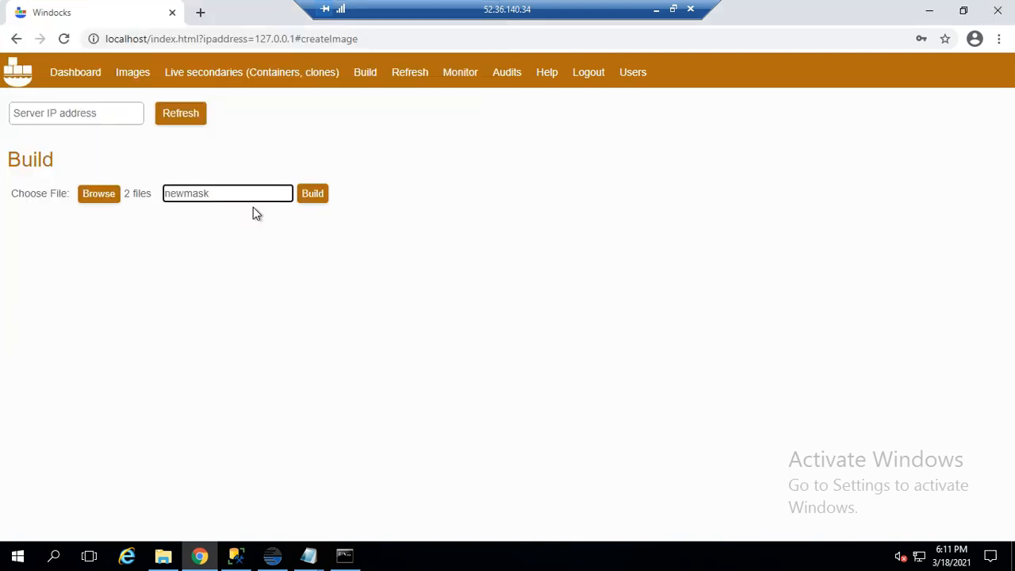
pyautogui.click(314, 195)
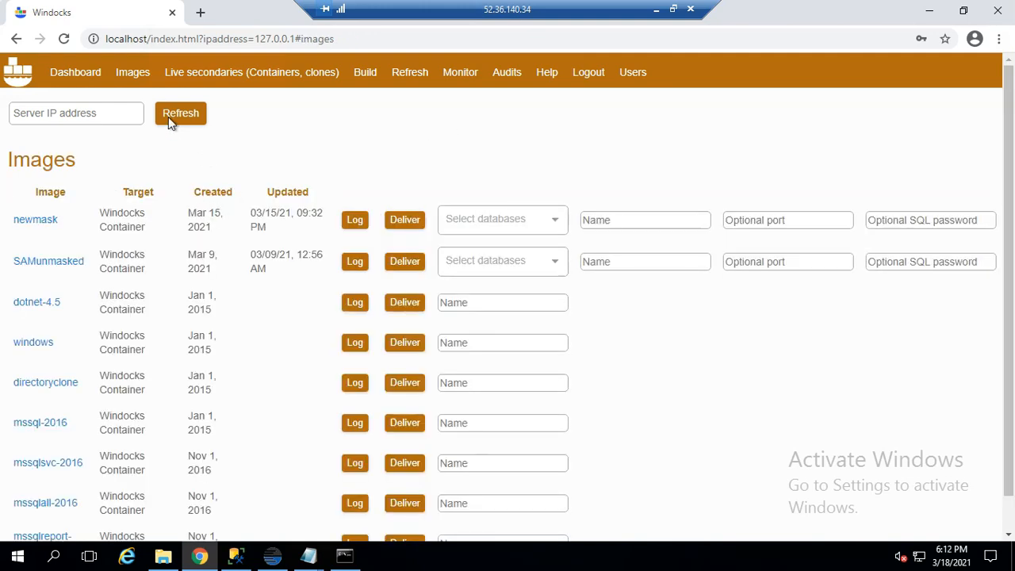
# Deliver a container named newcontainer from the newmask image, and show the list of live containers
pyautogui.click(645, 220)
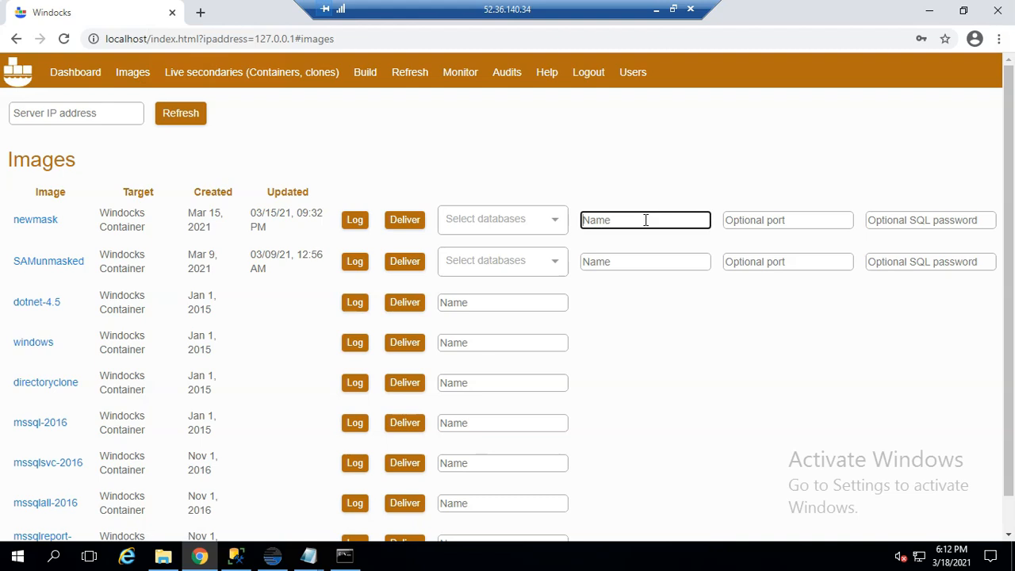
pyautogui.write('newcontainer')
pyautogui.click(557, 222)
pyautogui.click(553, 213)
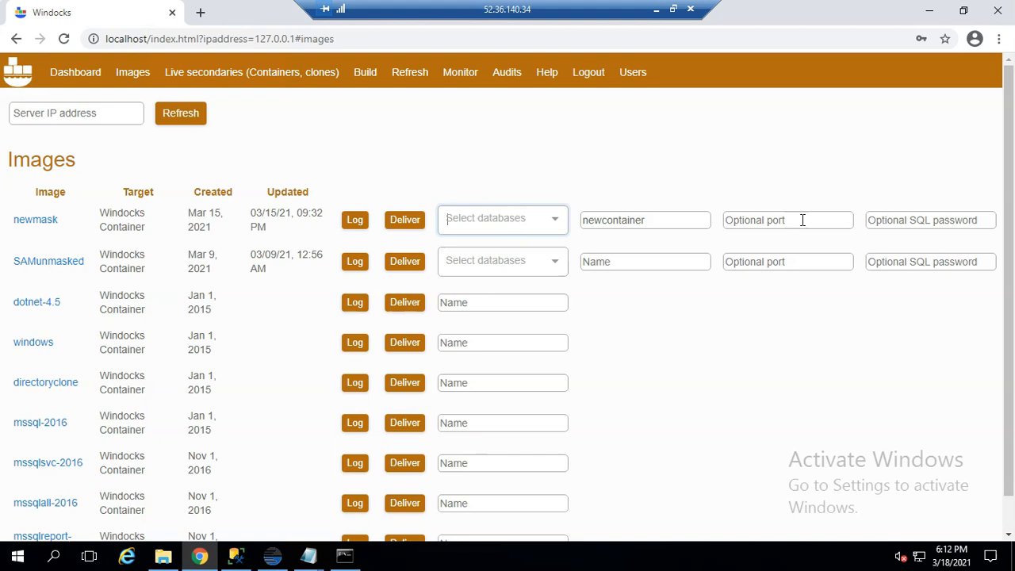
pyautogui.click(404, 222)
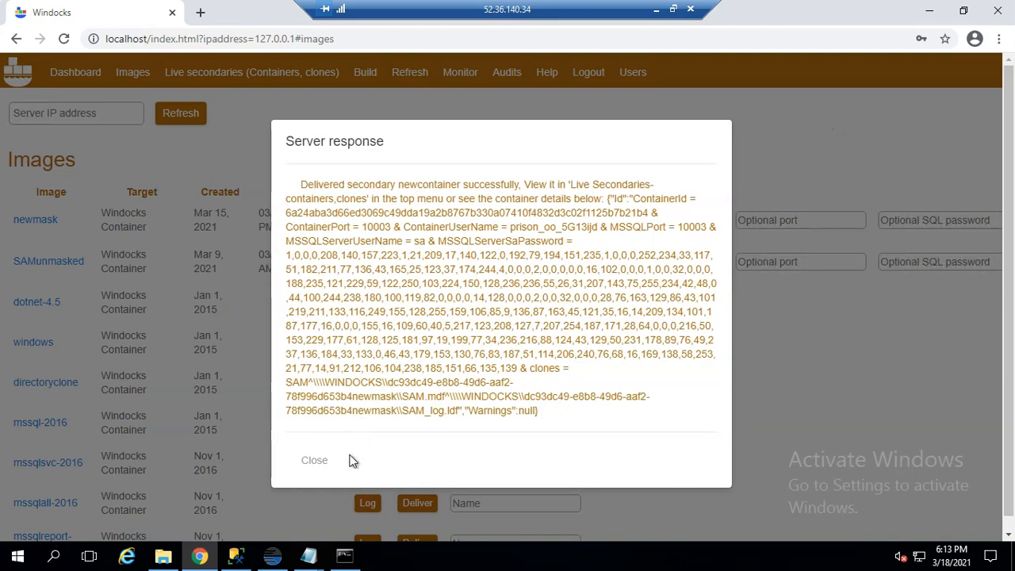
pyautogui.click(317, 464)
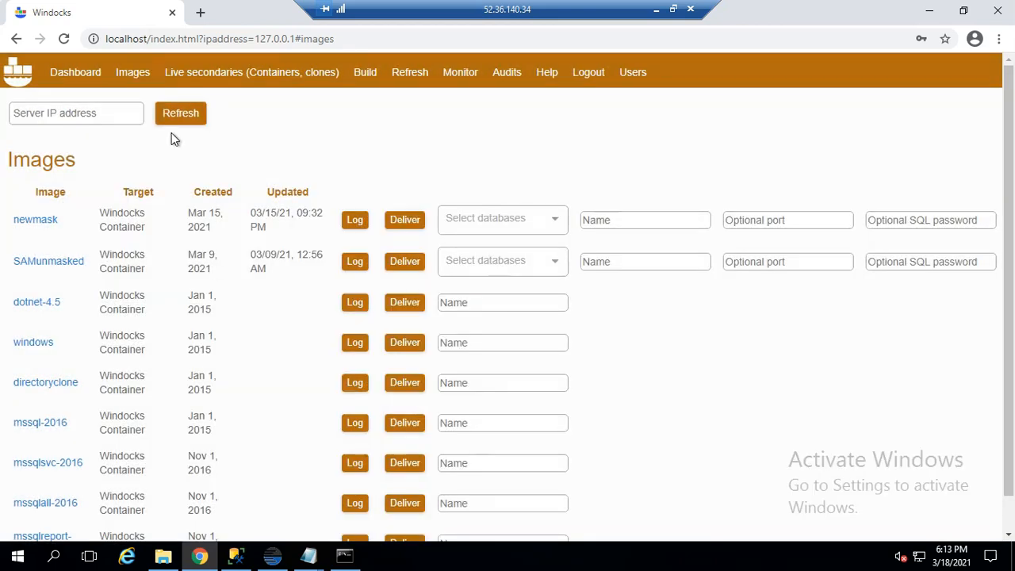
pyautogui.click(226, 74)
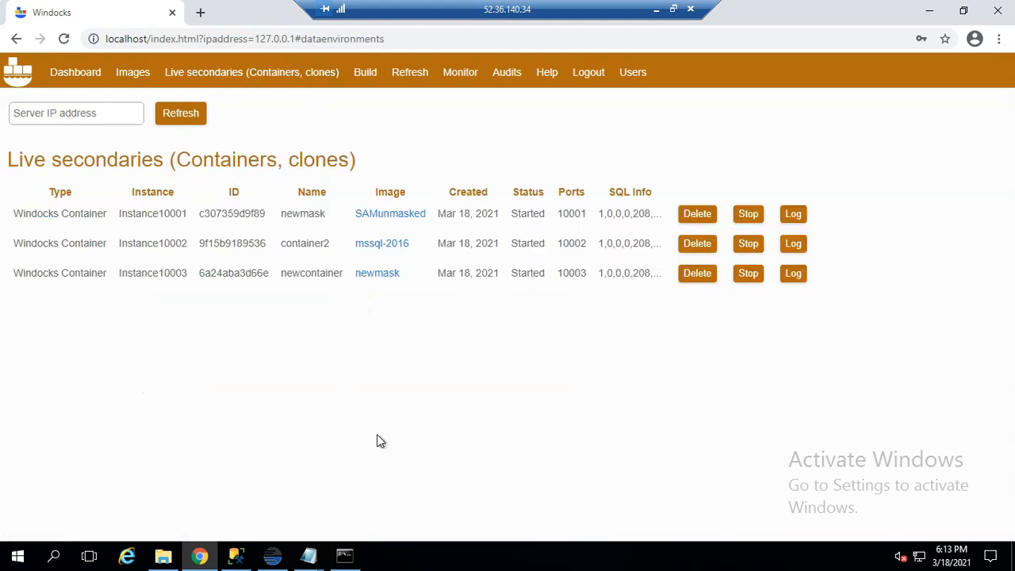
# Switch to SQL Server Management Studio, connect to Windocks\Instance10003 with Windows Authentication, and expand its databases to show SAM
pyautogui.click(235, 556)
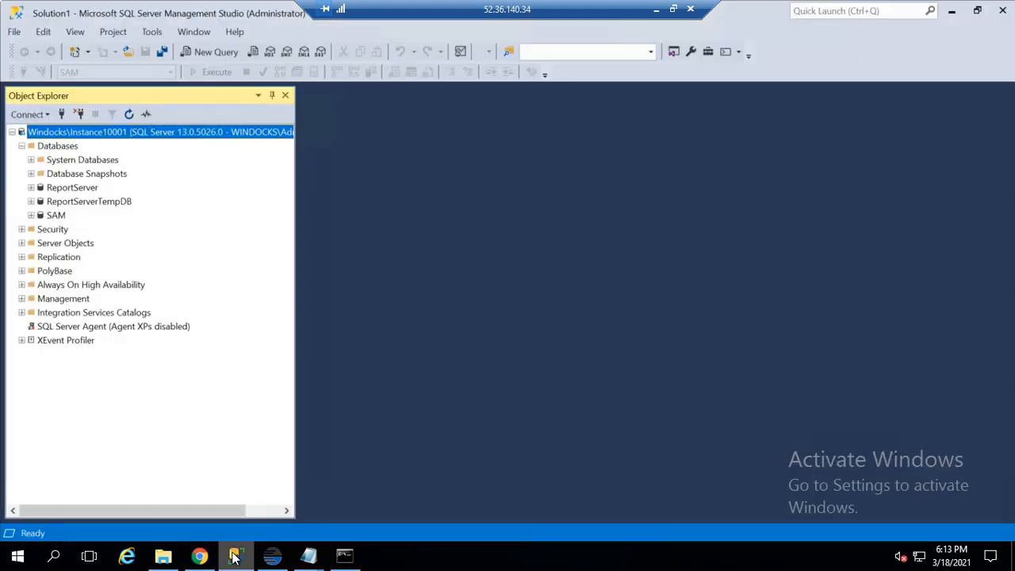
pyautogui.rightClick(117, 132)
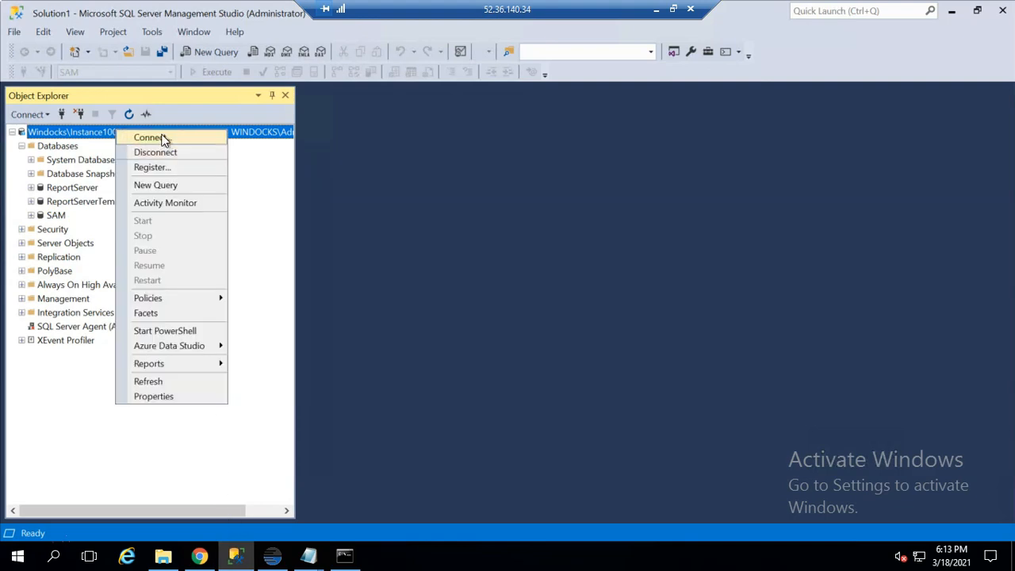
pyautogui.click(158, 138)
pyautogui.click(563, 219)
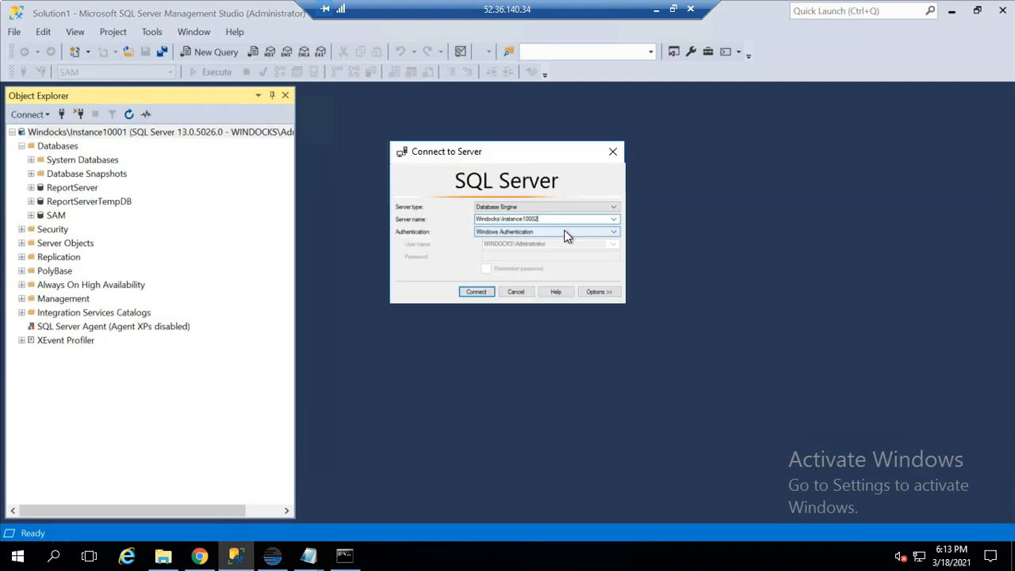
pyautogui.press('BackSpace')
pyautogui.write('3')
pyautogui.click(474, 293)
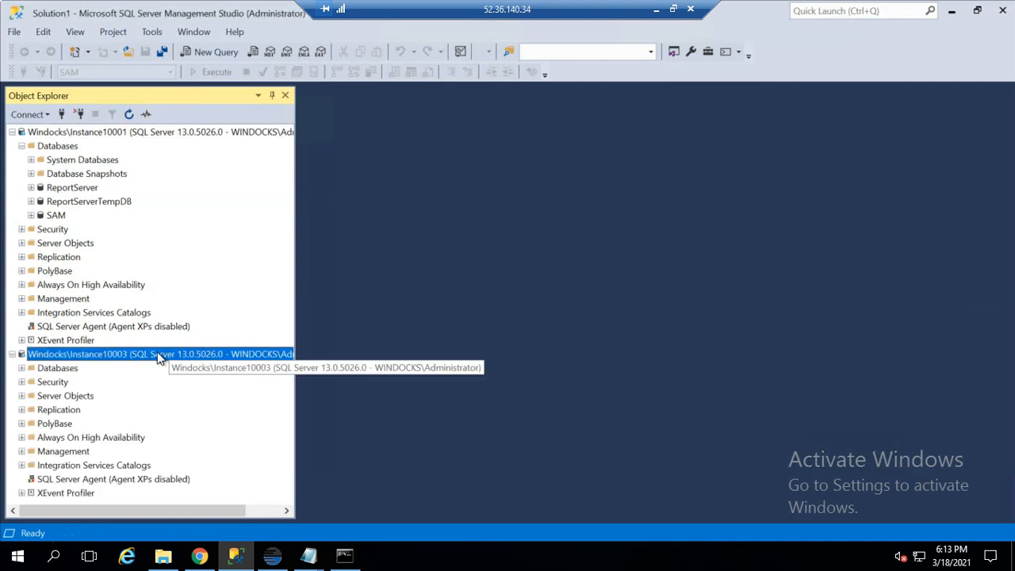
pyautogui.click(22, 367)
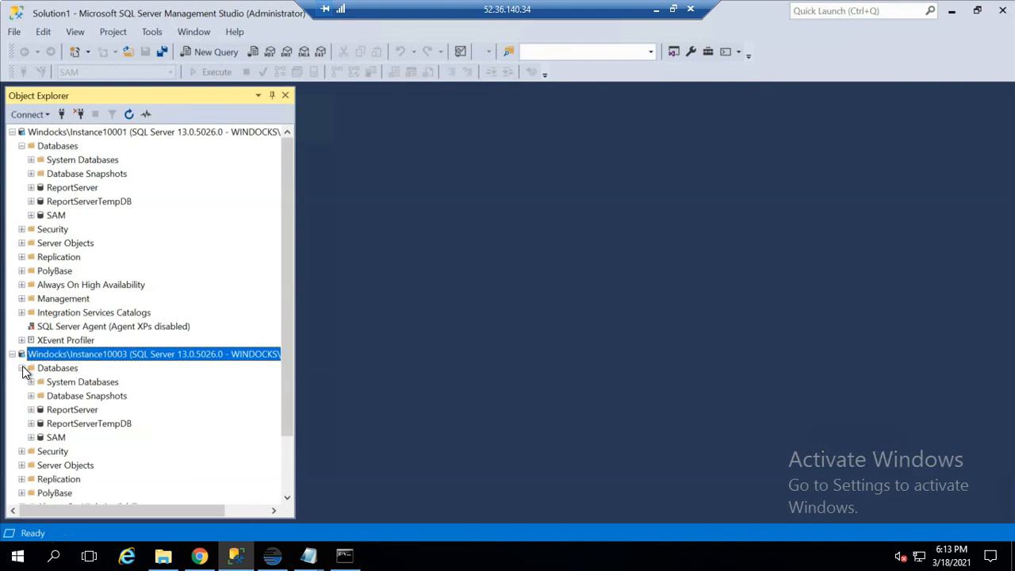
pyautogui.moveTo(289, 287); pyautogui.dragTo(287, 334)
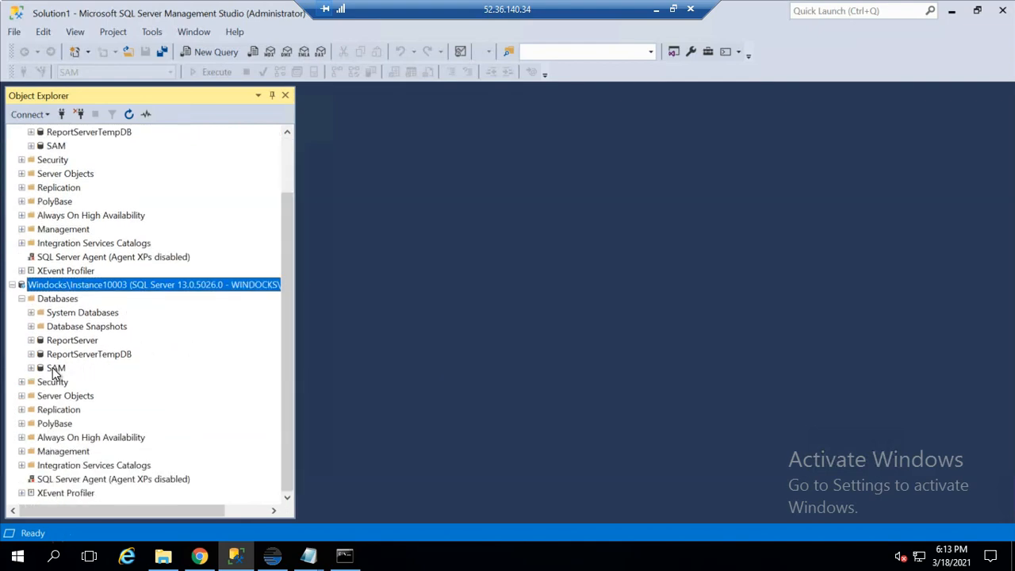